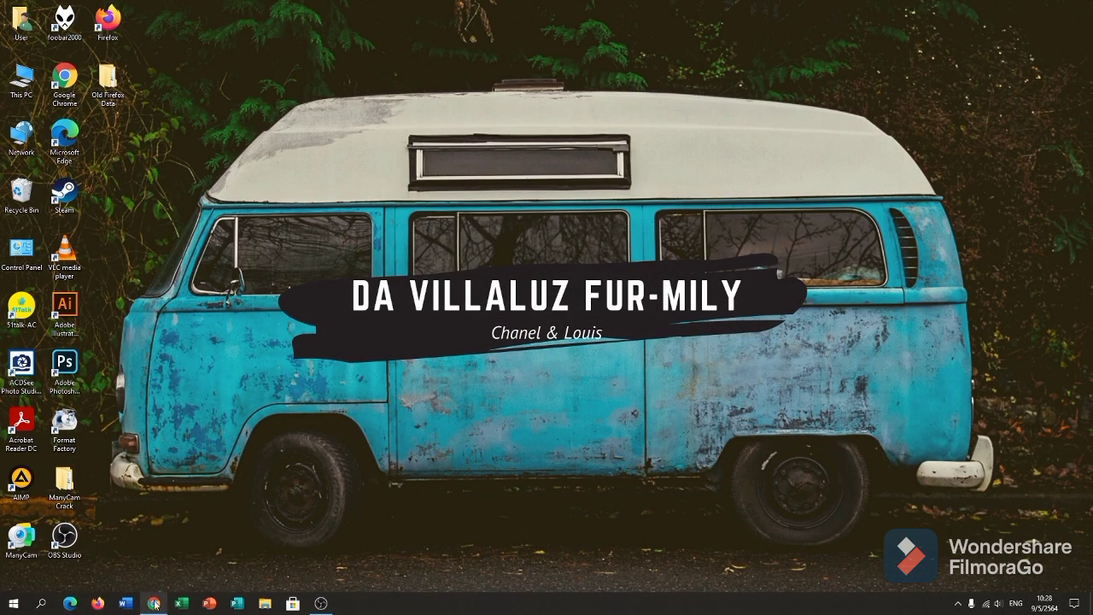
Step: Switch to the Chrome presentation and open the slidesgo.com website from the link on the third slide
{"action": "mouse_move", "coordinate": [154, 604]}
{"action": "left_click", "coordinate": [160, 568]}
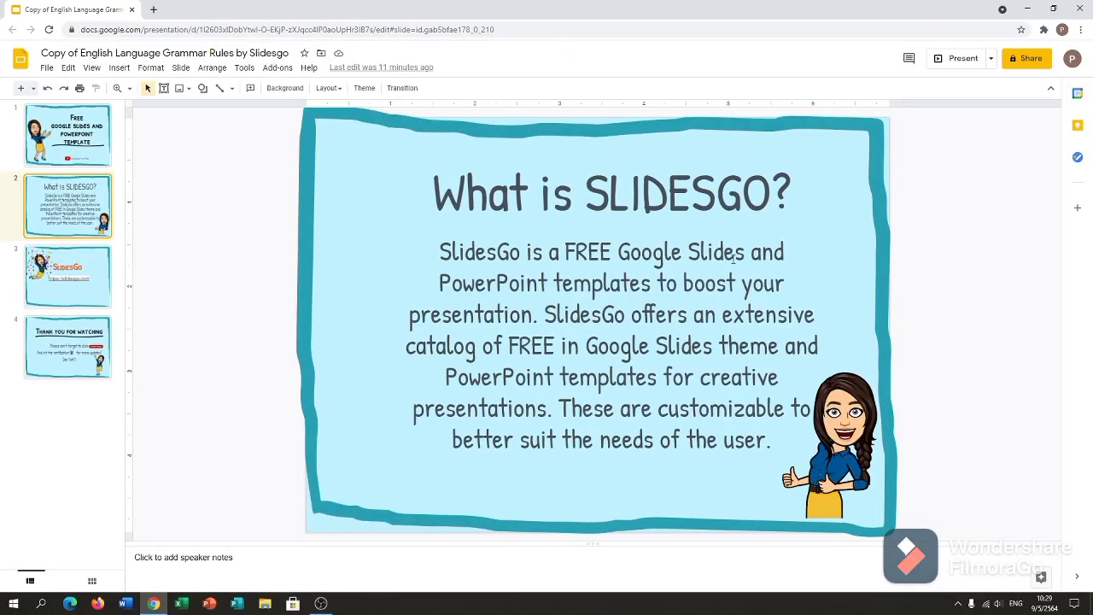
{"action": "left_click", "coordinate": [61, 291]}
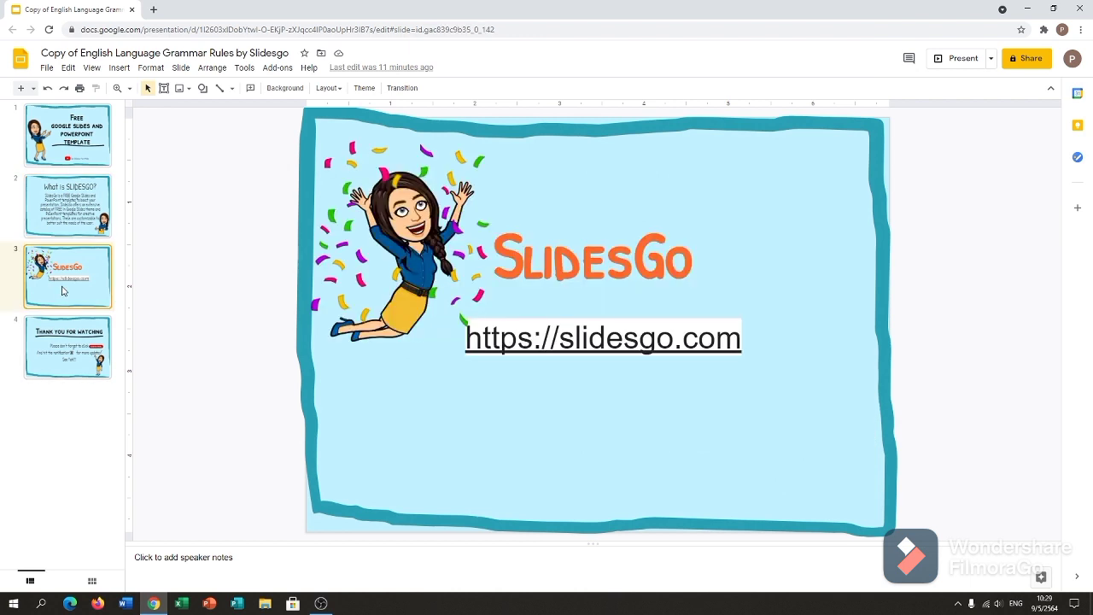
{"action": "left_click", "coordinate": [489, 344]}
{"action": "left_click", "coordinate": [604, 343]}
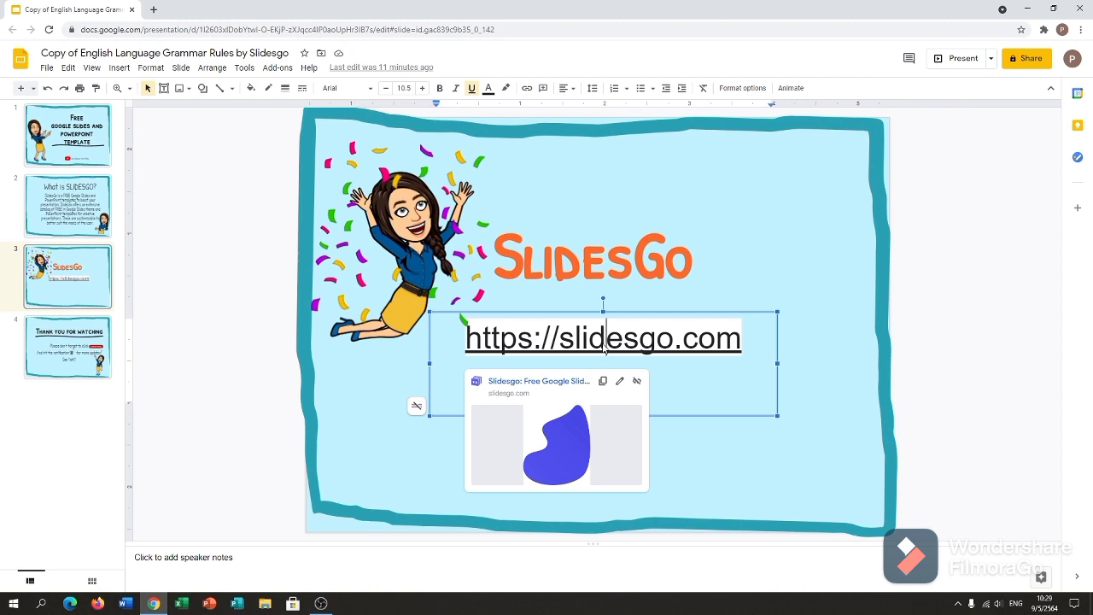
{"action": "left_click", "coordinate": [530, 384]}
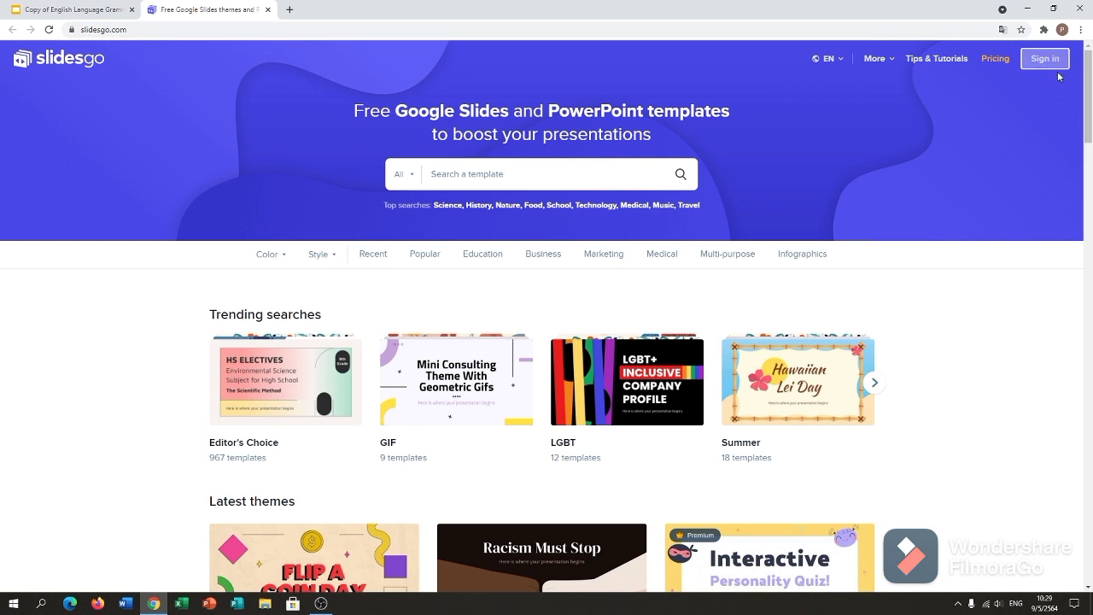
Step: Sign in to Slidesgo with the Google account
{"action": "left_click", "coordinate": [1046, 64]}
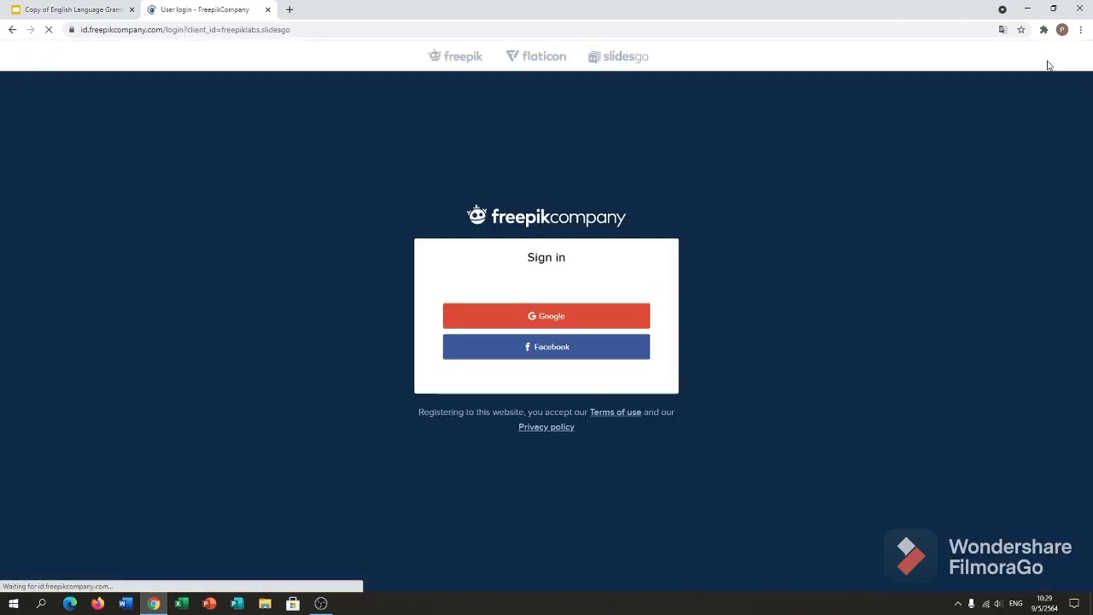
{"action": "left_click", "coordinate": [584, 323]}
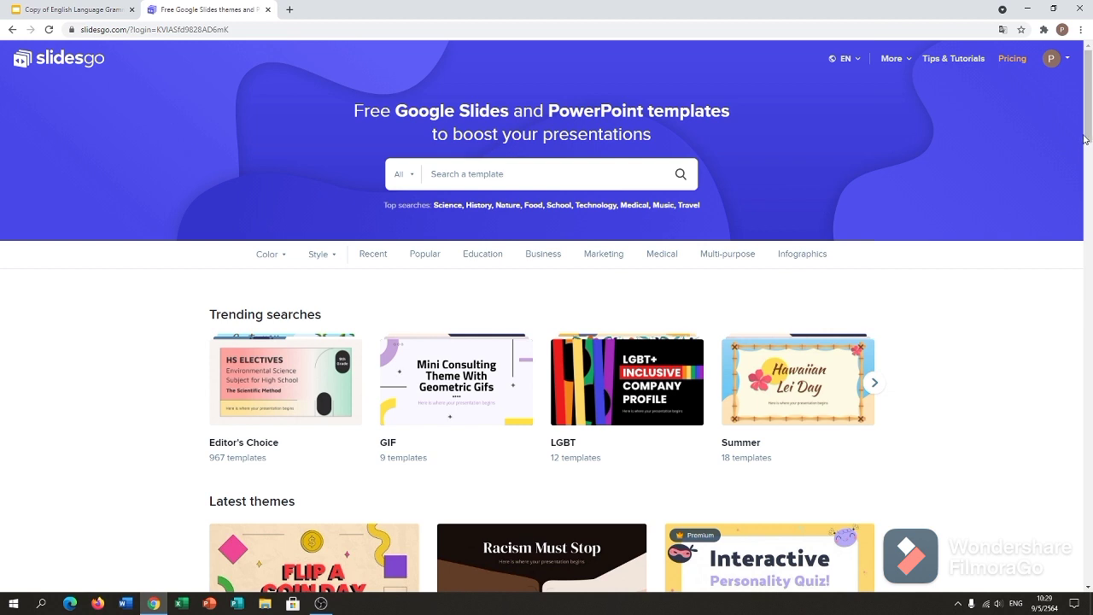
Step: Look over the Color and Style template filters and open the Education template category
{"action": "left_click", "coordinate": [282, 264]}
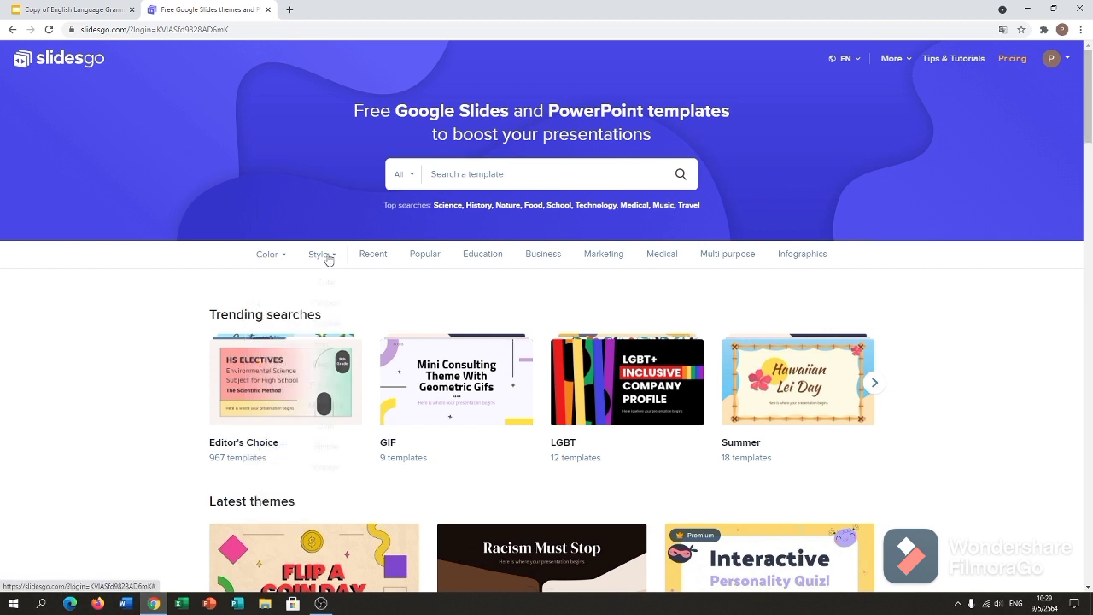
{"action": "mouse_move", "coordinate": [332, 258]}
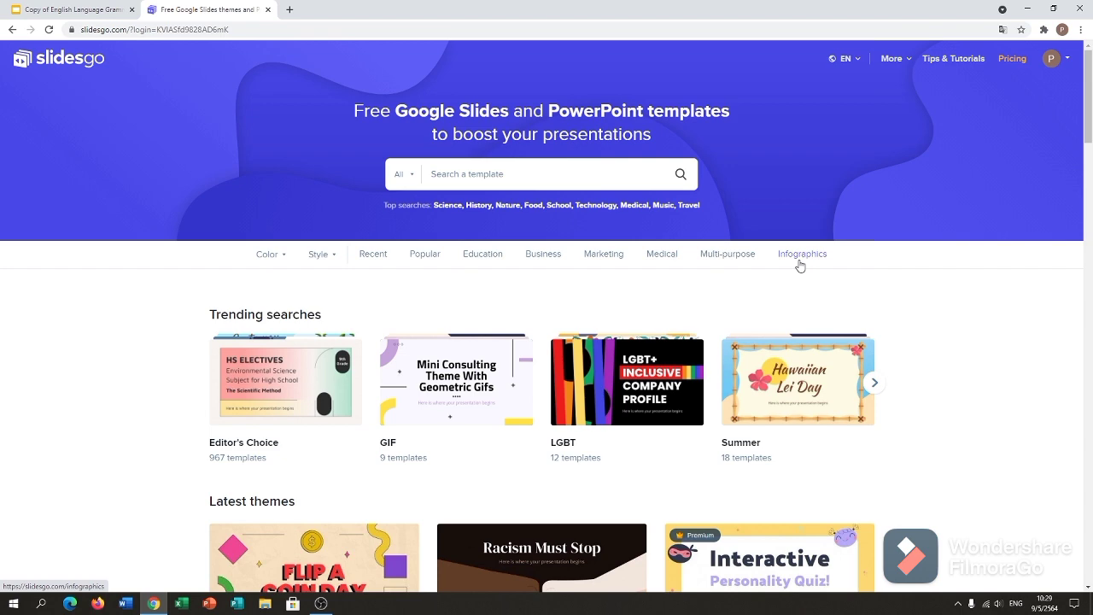
{"action": "left_click", "coordinate": [495, 259]}
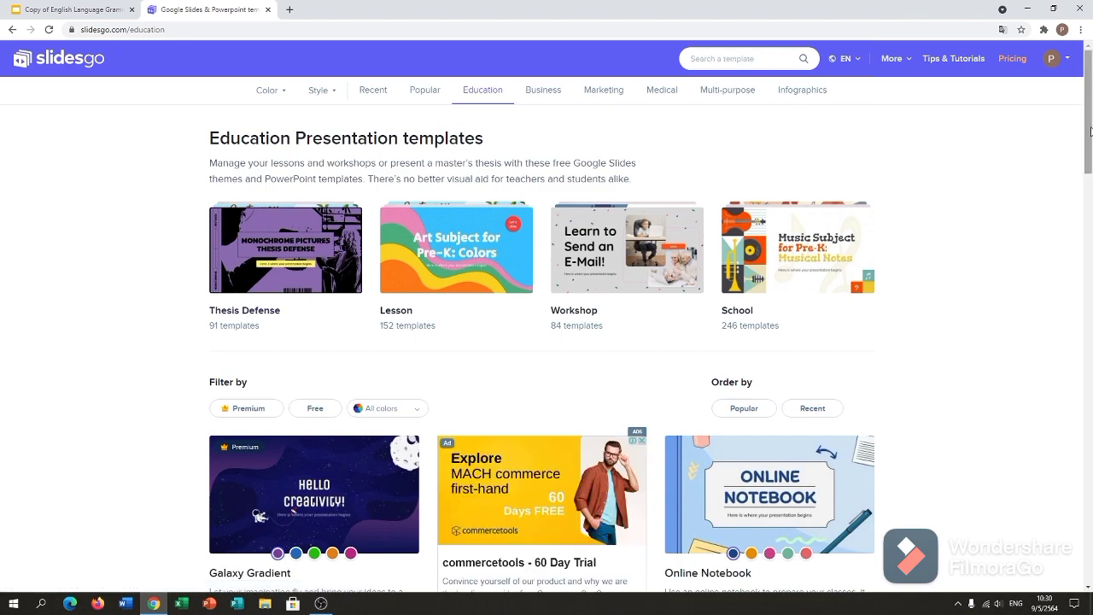
Step: Browse the Education presentation templates through to the end of the second results page
{"action": "scroll", "coordinate": [1091, 175], "scroll_direction": "down", "scroll_amount": 2}
{"action": "left_click_drag", "start_coordinate": [1090, 175], "coordinate": [1091, 236]}
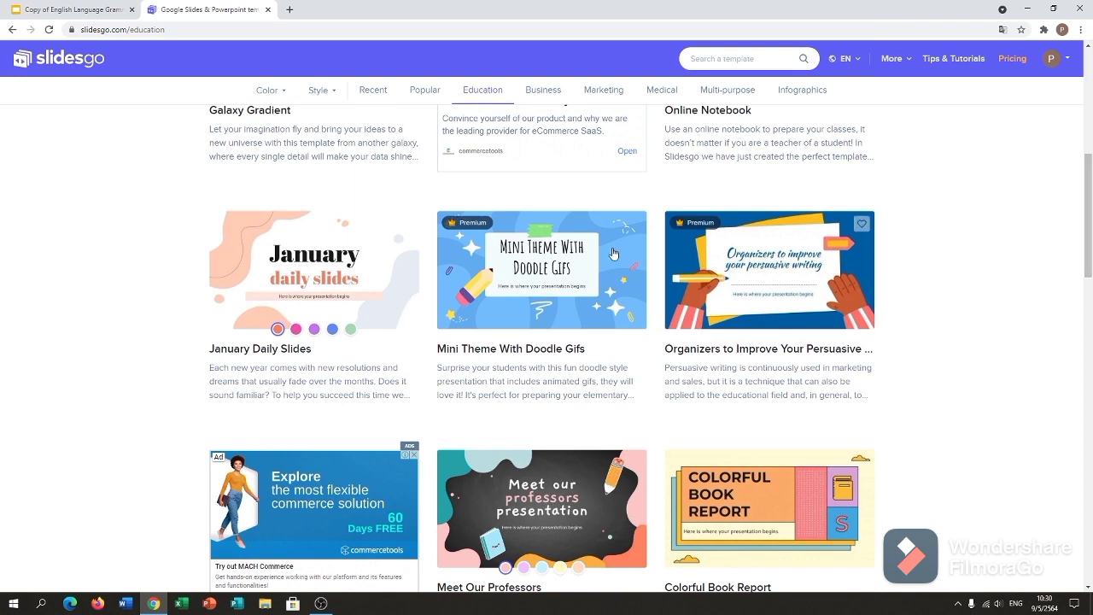
{"action": "scroll", "coordinate": [1091, 279], "scroll_direction": "down", "scroll_amount": 1}
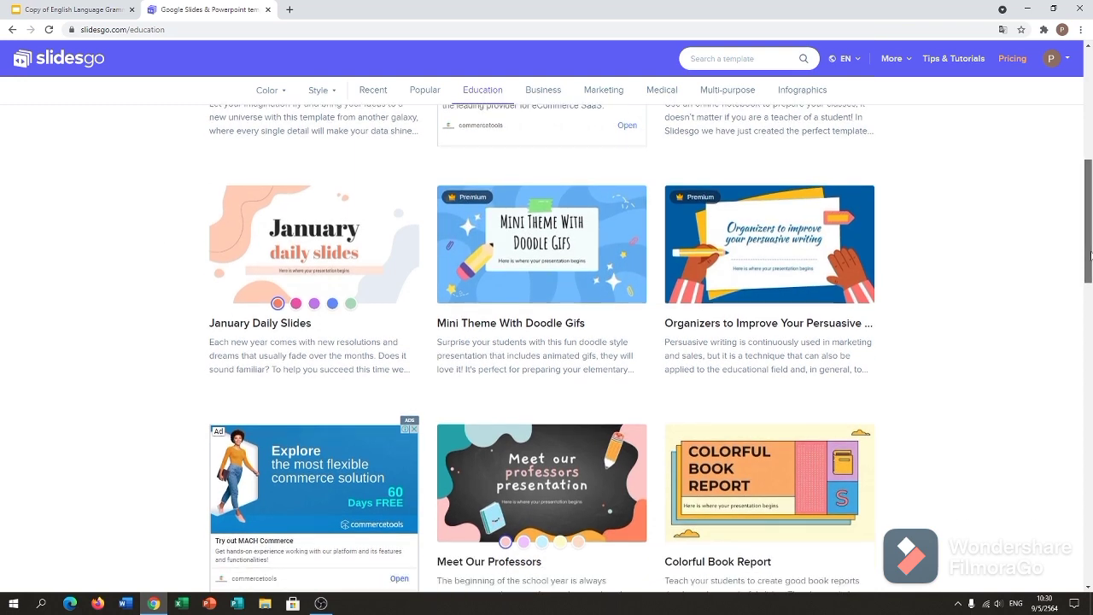
{"action": "left_click_drag", "start_coordinate": [1091, 254], "coordinate": [1091, 413]}
{"action": "scroll", "coordinate": [356, 494], "scroll_direction": "down", "scroll_amount": 5}
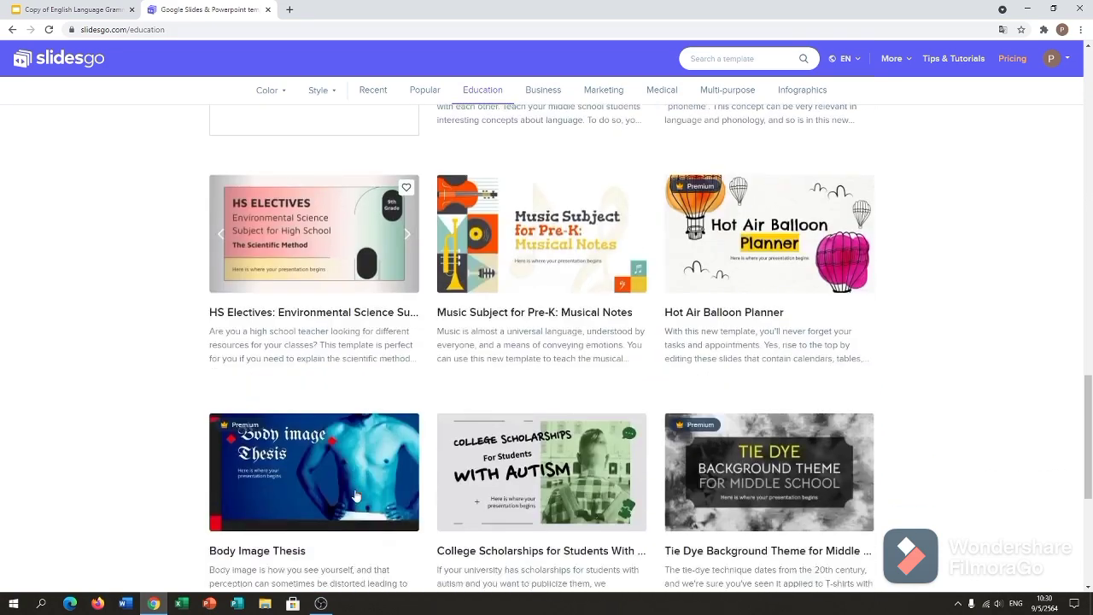
{"action": "scroll", "coordinate": [357, 494], "scroll_direction": "down", "scroll_amount": 2}
{"action": "left_click", "coordinate": [537, 306]}
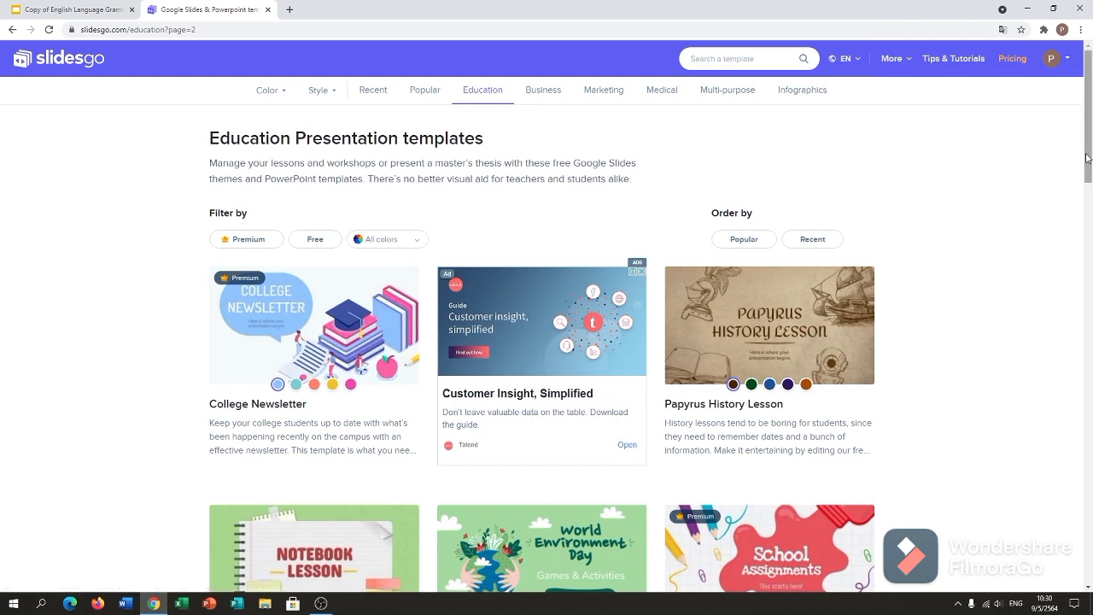
{"action": "left_click_drag", "start_coordinate": [1089, 164], "coordinate": [1089, 168]}
{"action": "scroll", "coordinate": [552, 294], "scroll_direction": "down", "scroll_amount": 3}
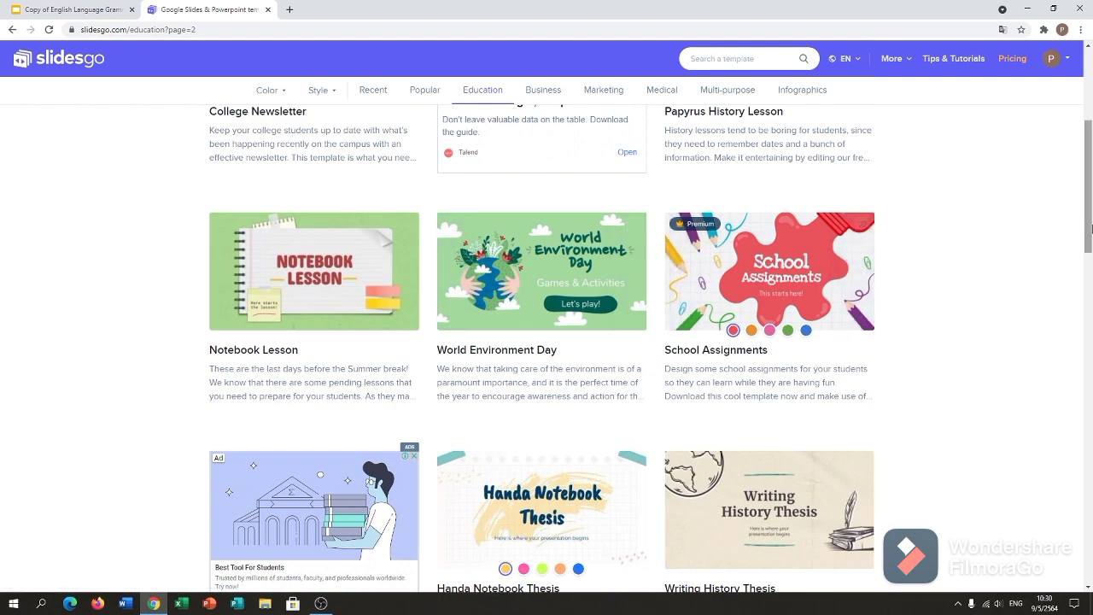
{"action": "left_click_drag", "start_coordinate": [1090, 242], "coordinate": [1091, 508]}
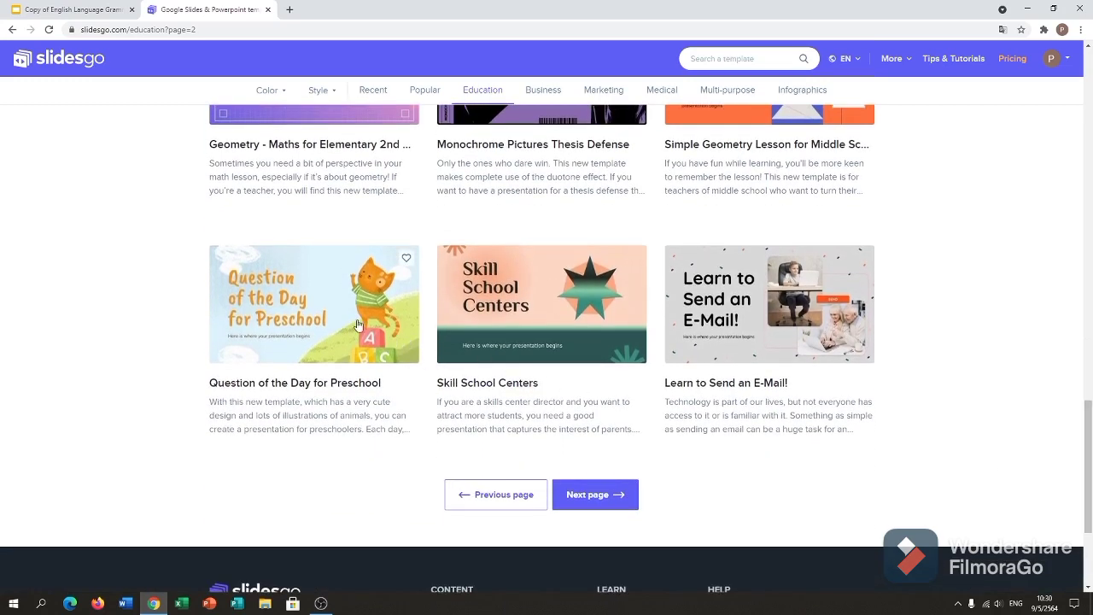
Step: Open the Question of the Day for Preschool template, make a Google Slides copy of it and look through its slides
{"action": "left_click", "coordinate": [314, 319]}
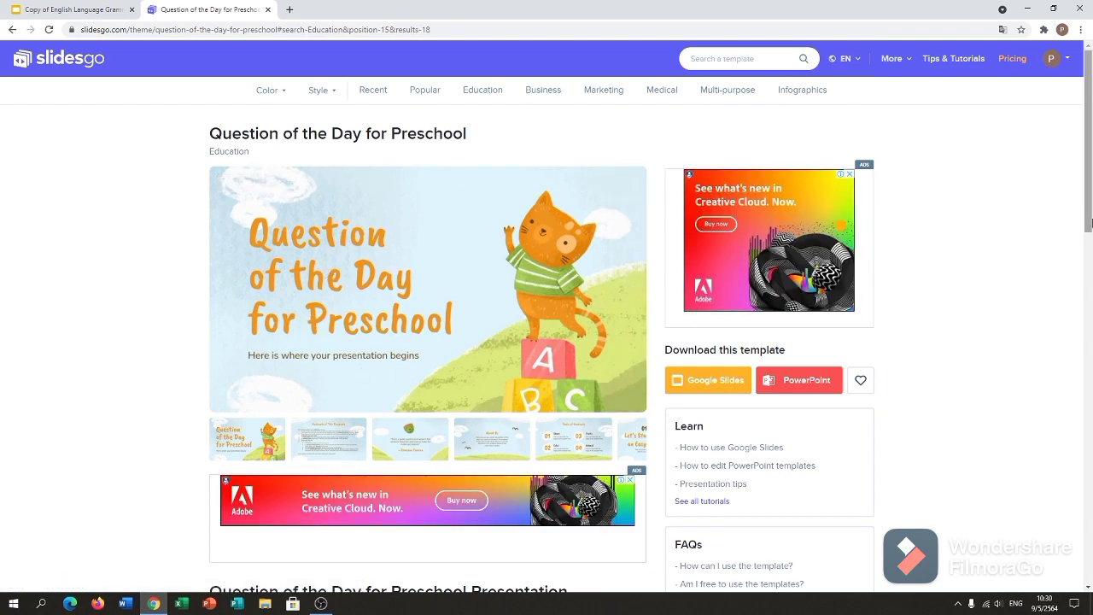
{"action": "scroll", "coordinate": [1090, 222], "scroll_direction": "down", "scroll_amount": 2}
{"action": "scroll", "coordinate": [1091, 222], "scroll_direction": "up", "scroll_amount": 2}
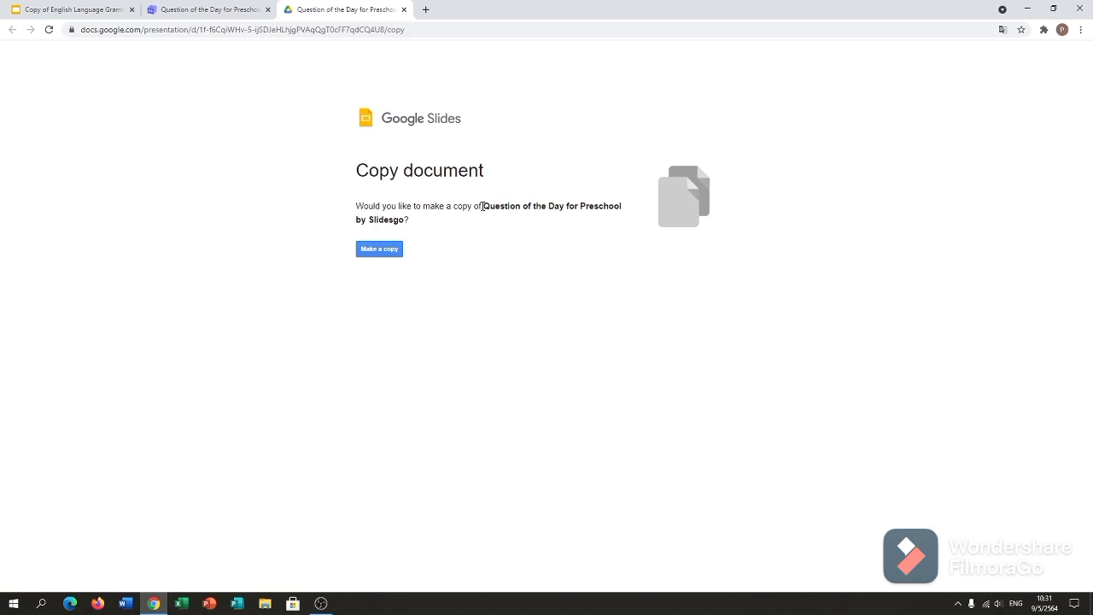
{"action": "left_click", "coordinate": [379, 251]}
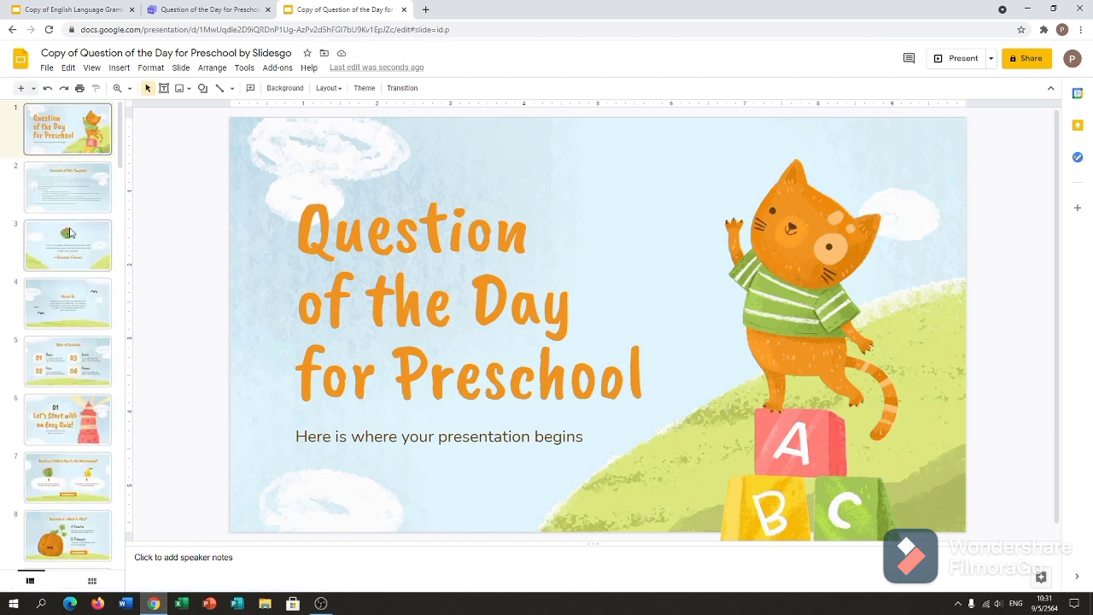
{"action": "left_click_drag", "start_coordinate": [119, 169], "coordinate": [148, 171]}
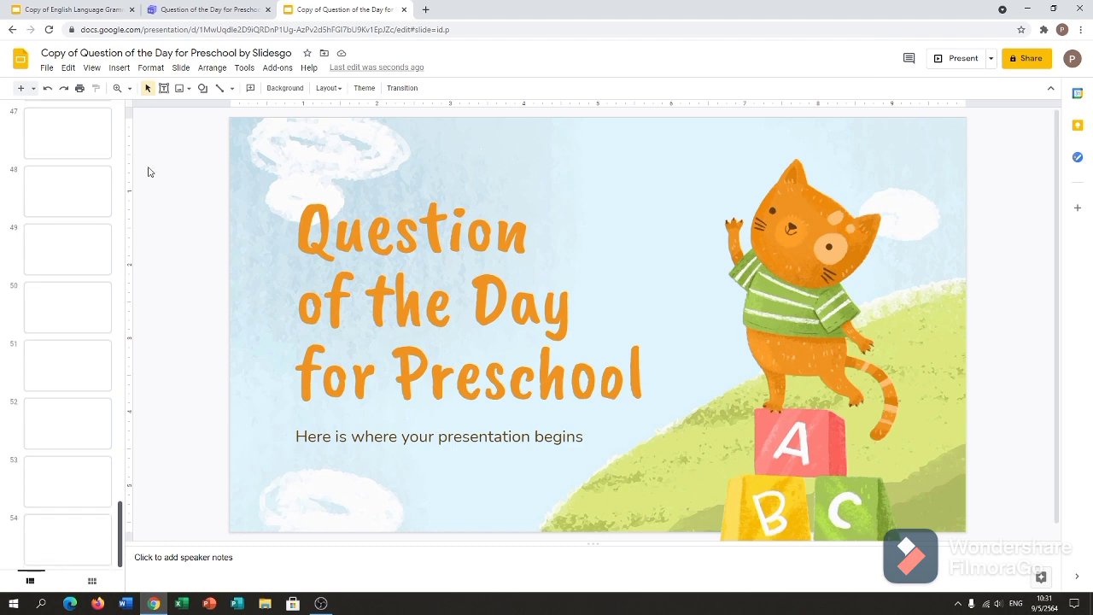
Step: Close the copied presentation and reopen it from Google Drive in a new browser tab
{"action": "left_click", "coordinate": [405, 10]}
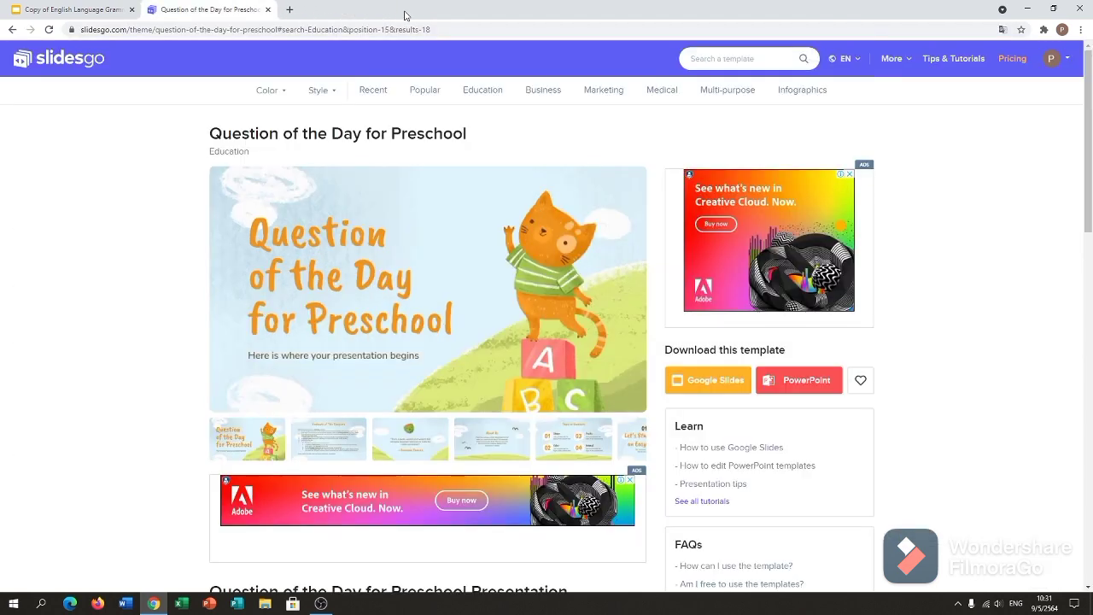
{"action": "left_click", "coordinate": [296, 12]}
{"action": "left_click", "coordinate": [1047, 77]}
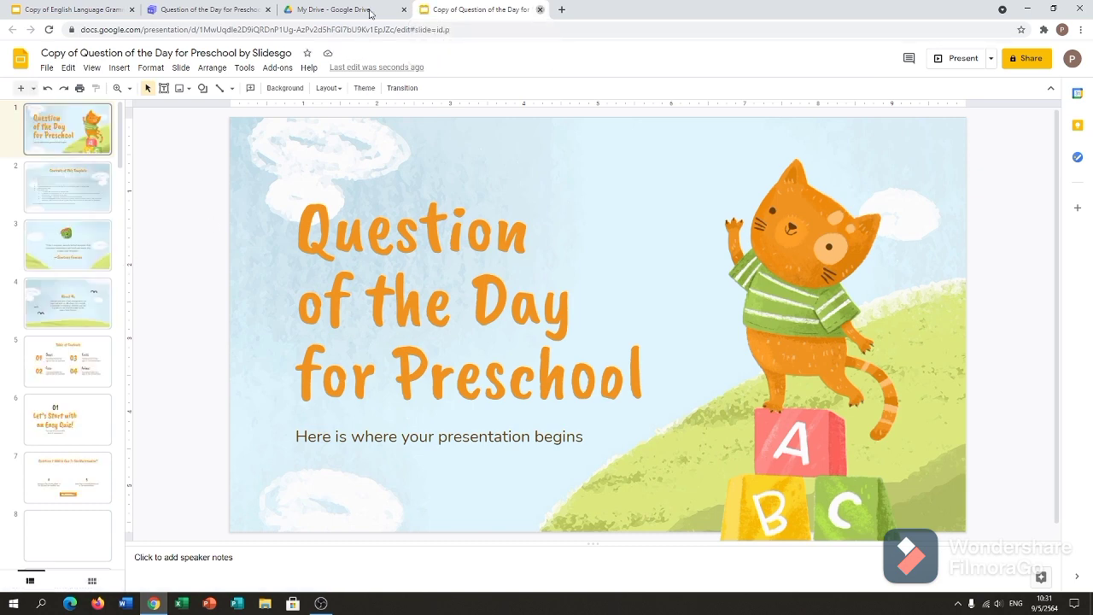
Step: Close the template copy and show the closing thank-you slide of the English Language Grammar Rules presentation
{"action": "key", "text": "ctrl+w"}
{"action": "left_click", "coordinate": [81, 9]}
{"action": "left_click", "coordinate": [73, 357]}
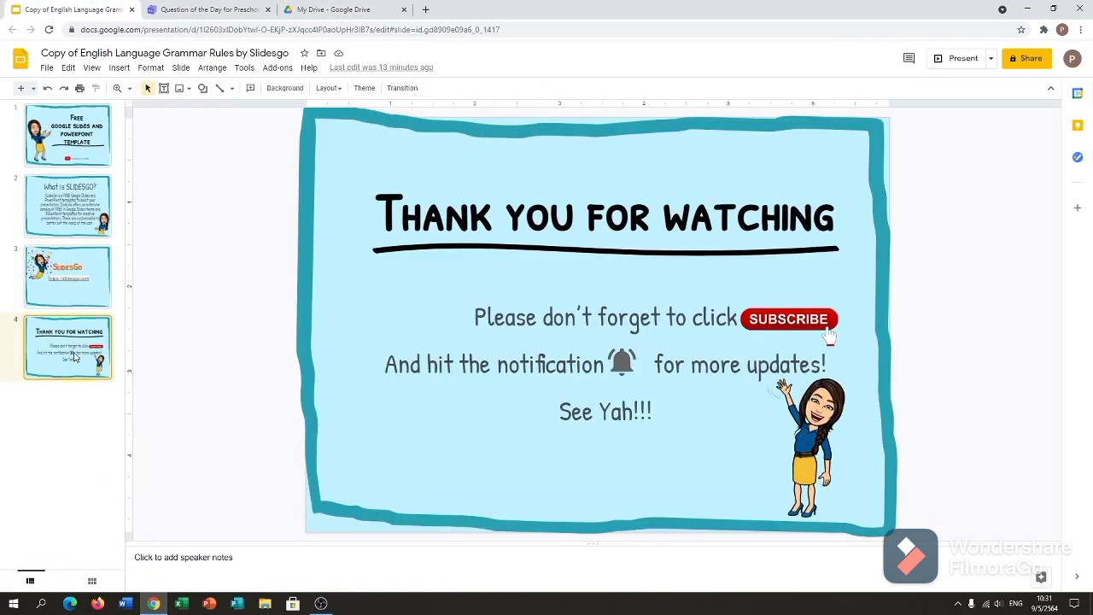